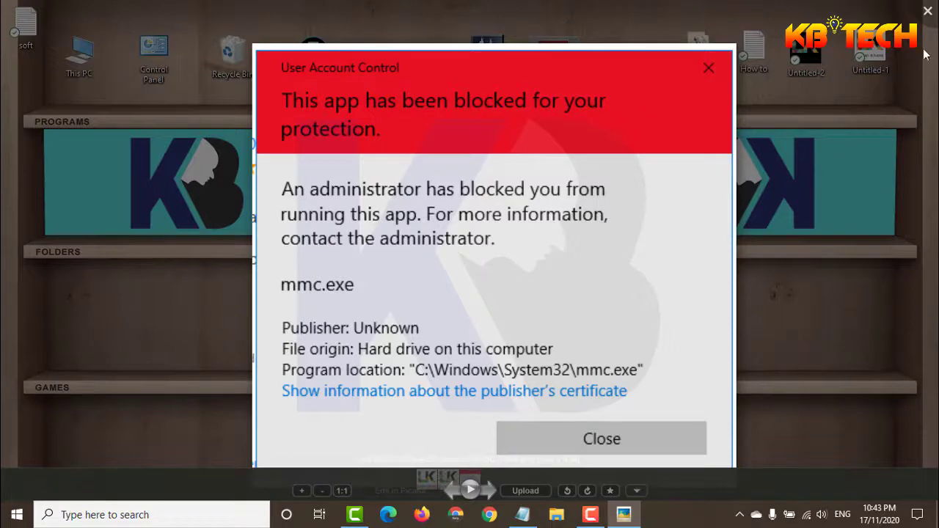
Close the error image and open Registry Editor through a Windows search for "reg"
left_click(927, 11)
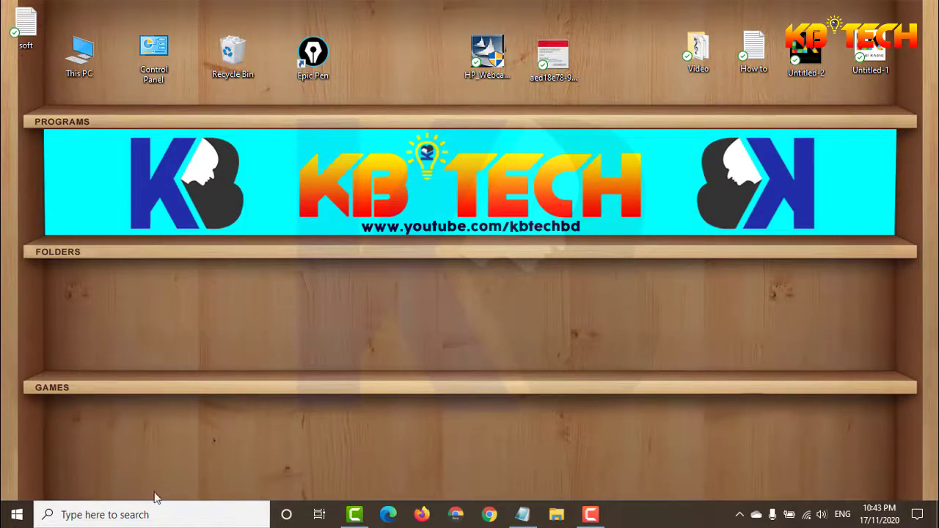
left_click(122, 518)
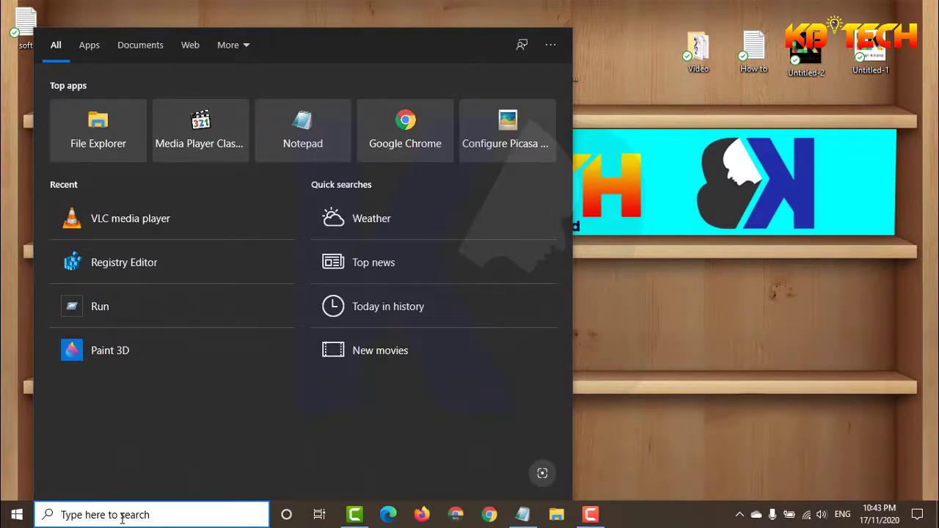
type("reg")
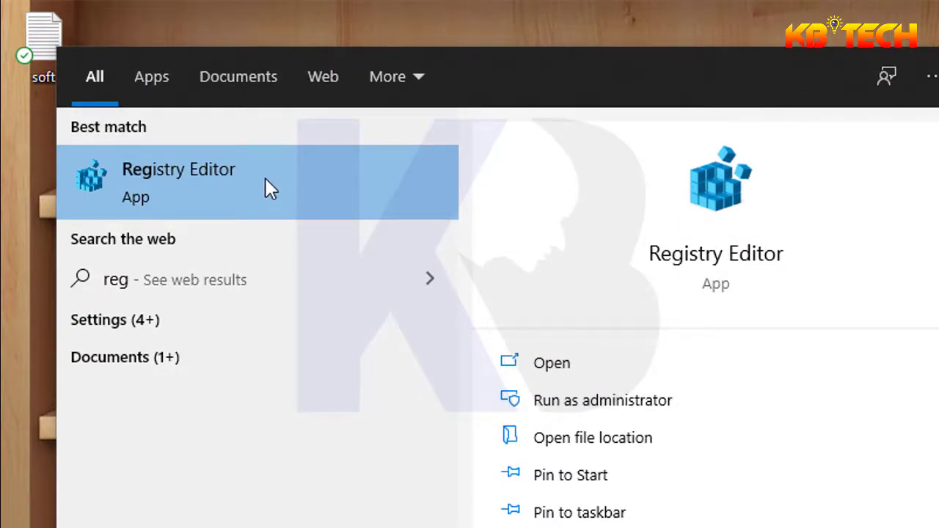
right_click(266, 178)
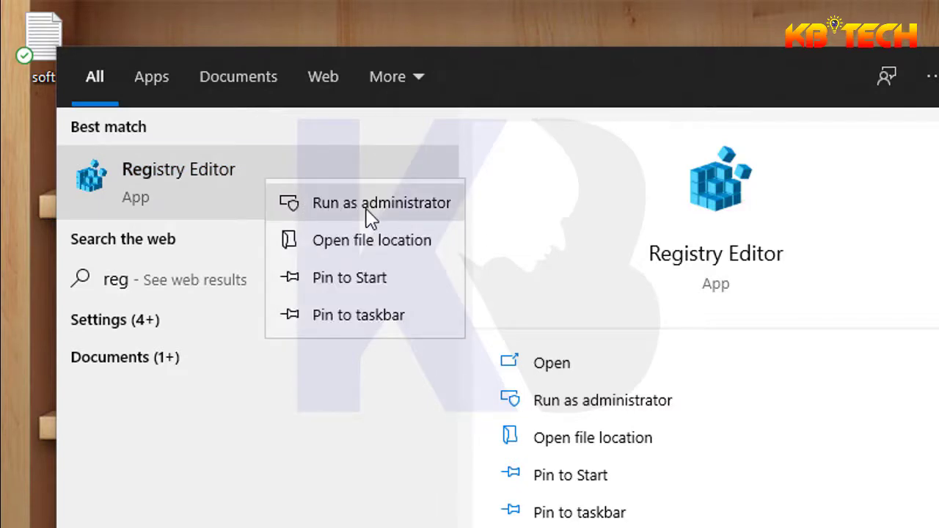
left_click(413, 215)
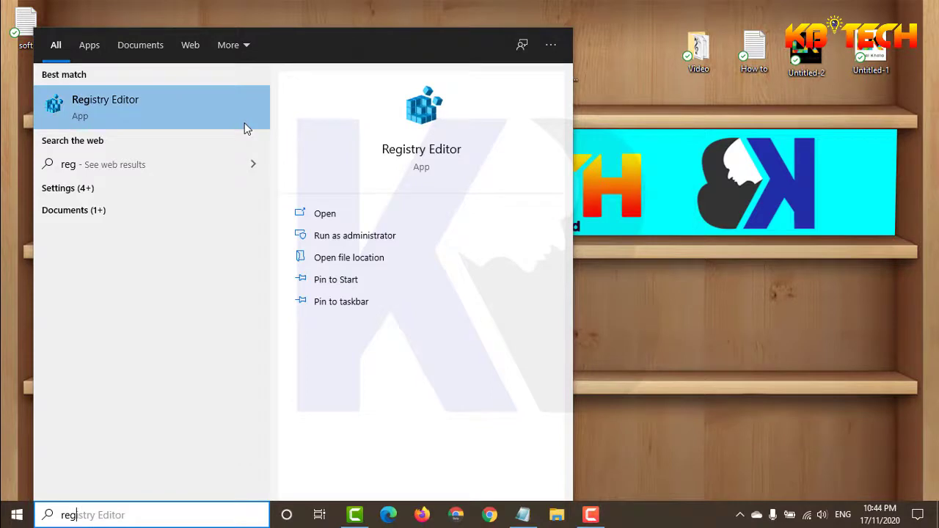
left_click(244, 122)
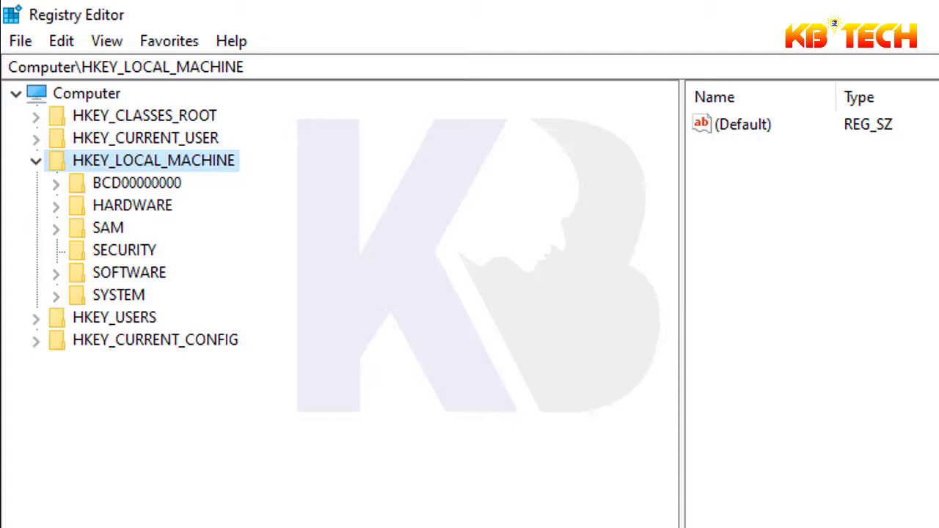
Expand the registry tree down to the HKEY_LOCAL_MACHINE\SOFTWARE\Microsoft key
left_click(36, 162)
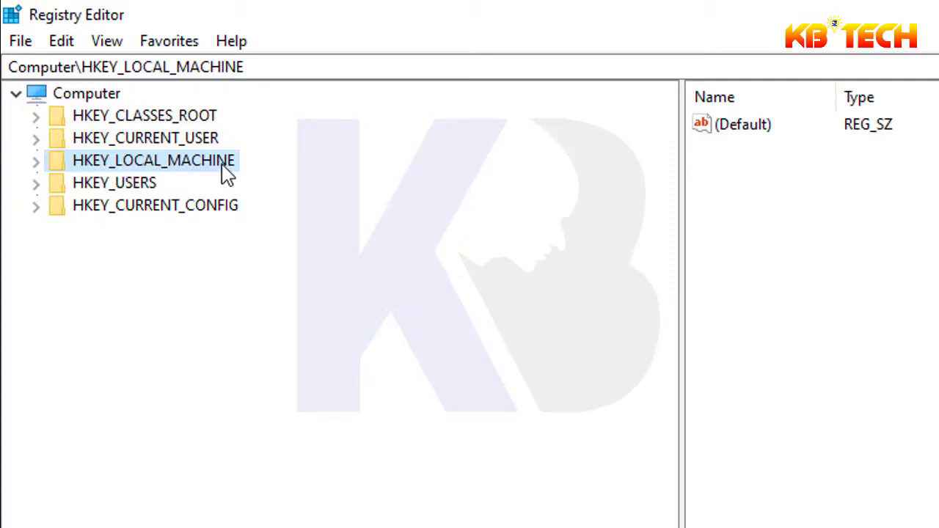
left_click(36, 161)
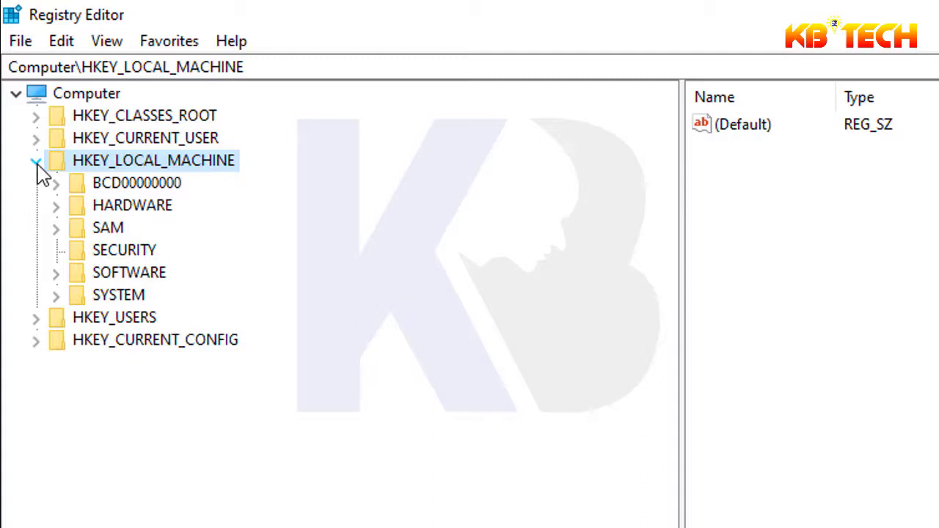
left_click(128, 282)
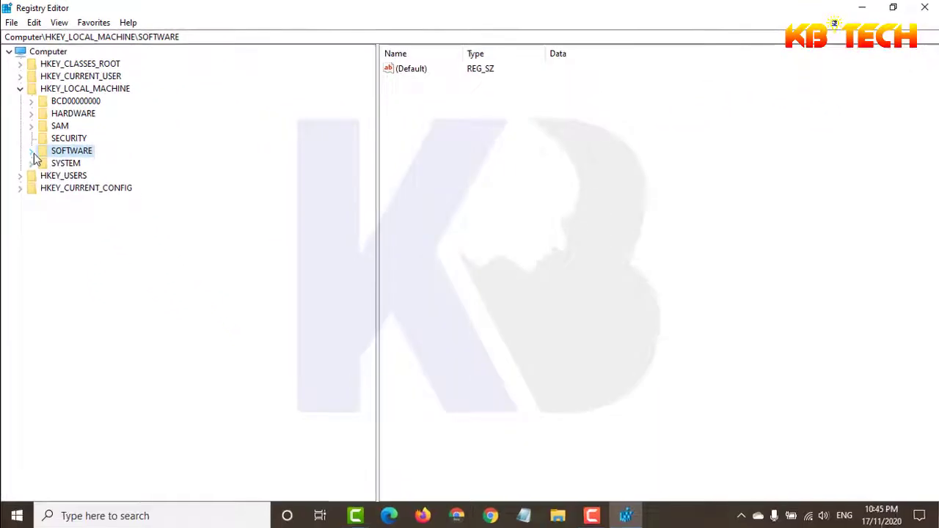
left_click(31, 150)
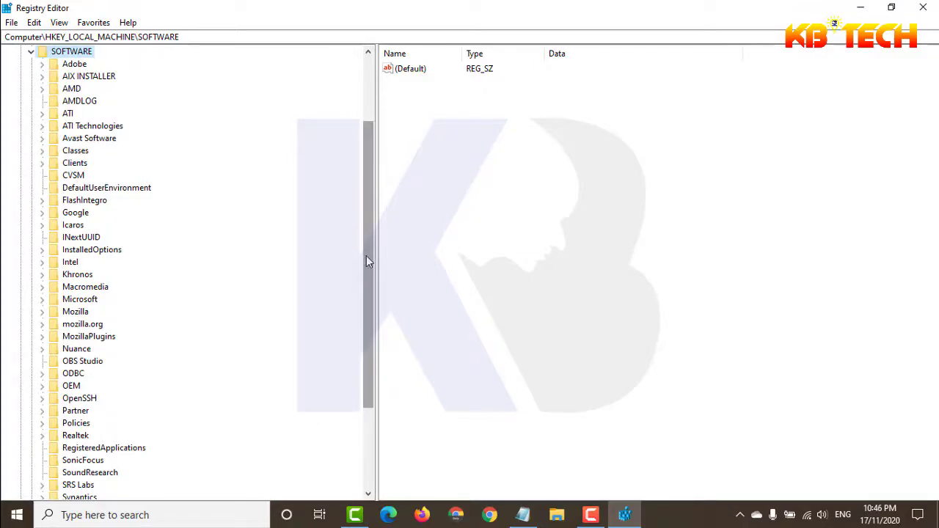
left_click_drag(368, 262, 374, 283)
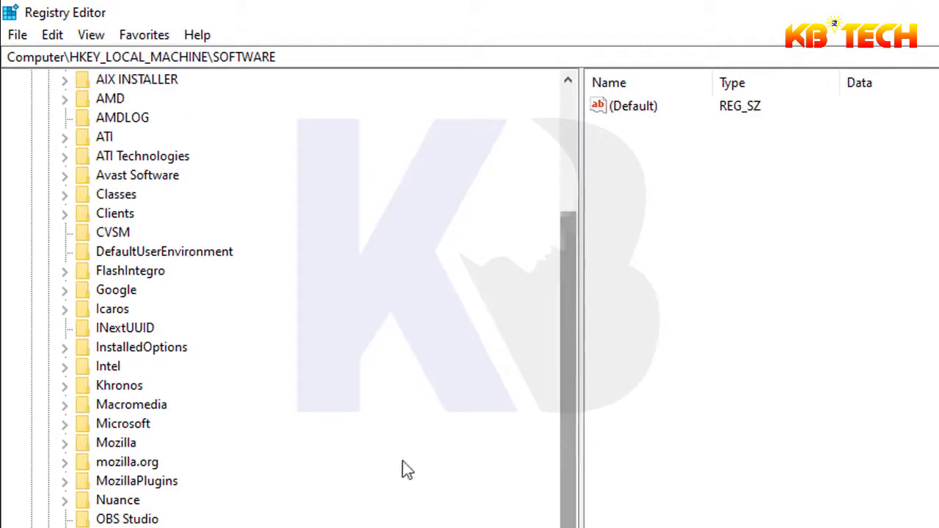
left_click(137, 428)
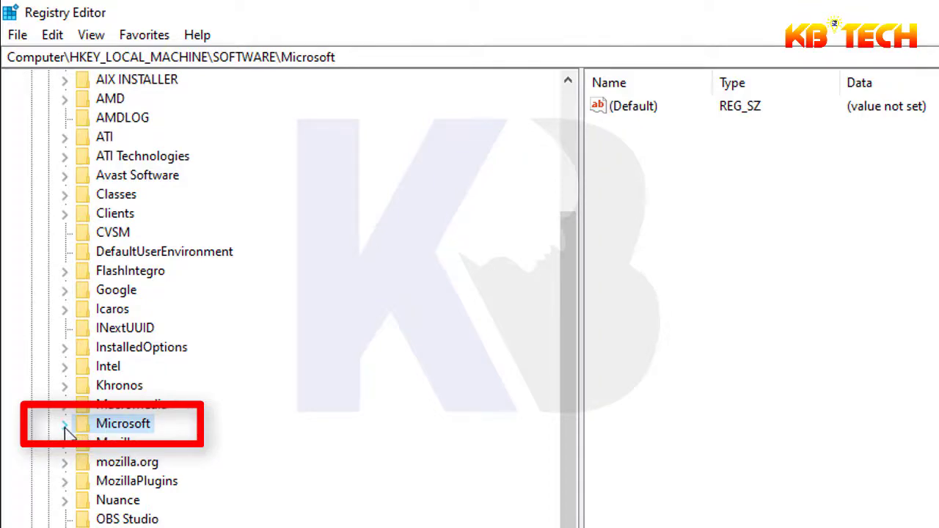
left_click(65, 425)
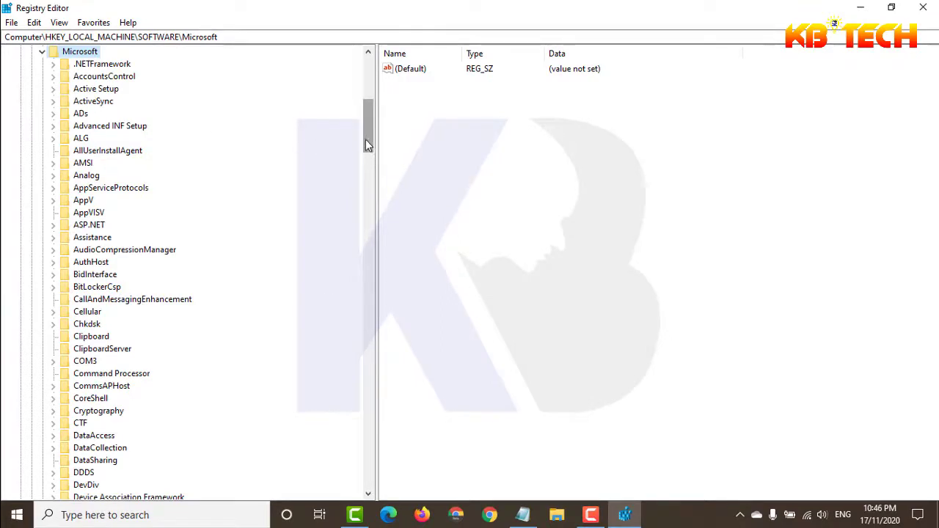
Find the Windows key under Microsoft and expand it
scroll(131, 313, "down", 4)
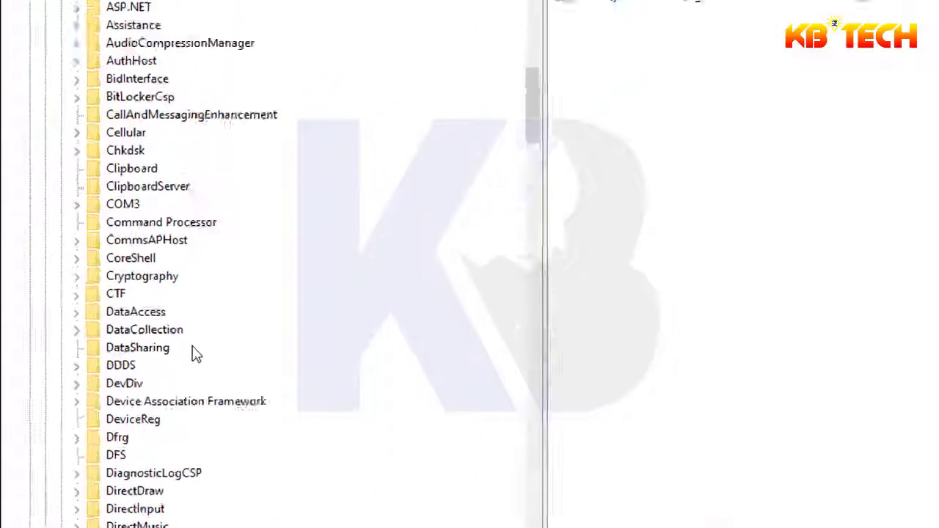
scroll(132, 314, "down", 9)
scroll(272, 390, "down", 6)
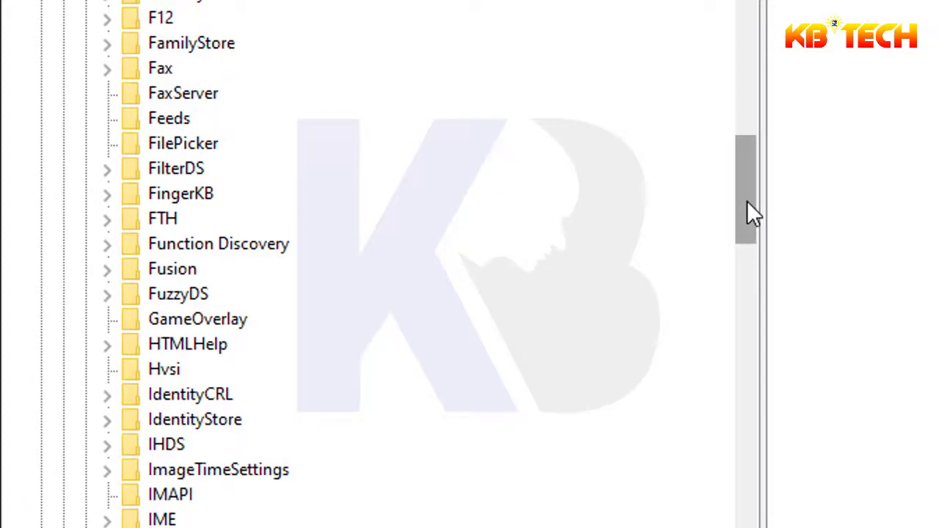
left_click_drag(746, 201, 727, 470)
scroll(367, 264, "down", 4)
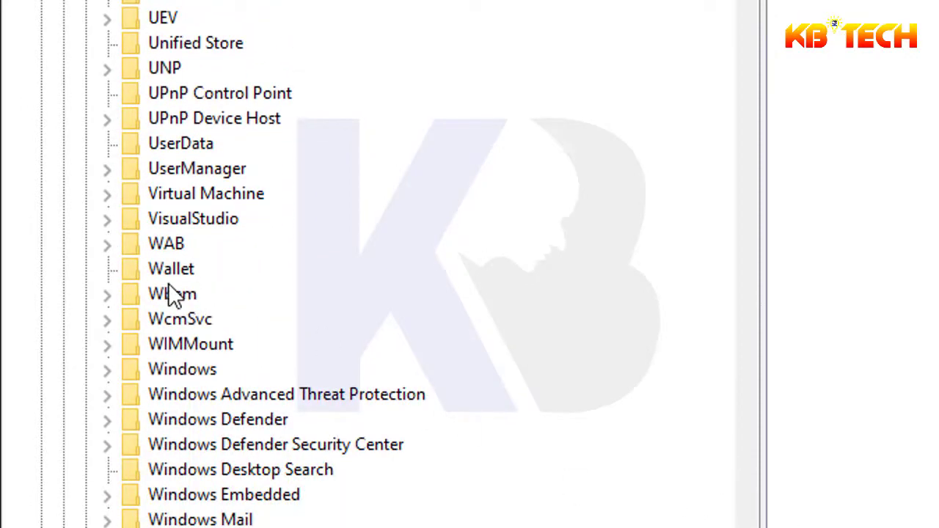
left_click(165, 368)
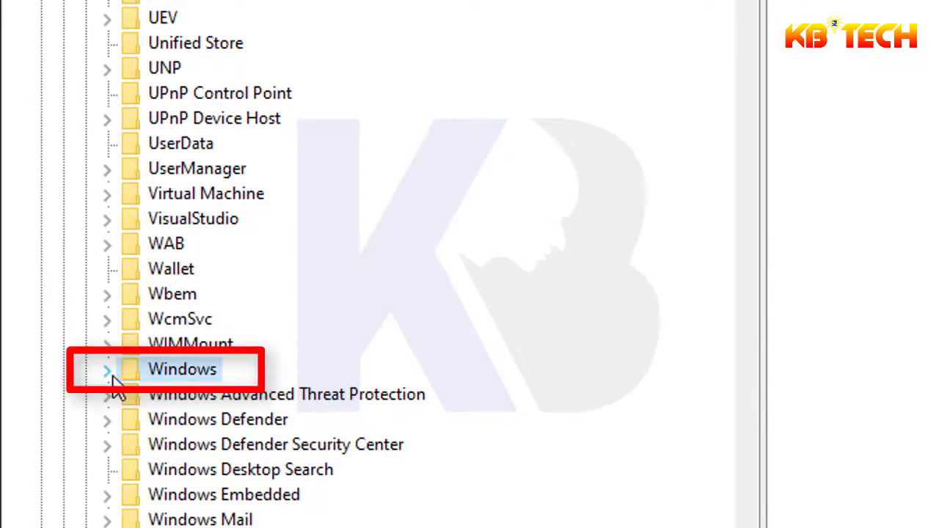
left_click(107, 371)
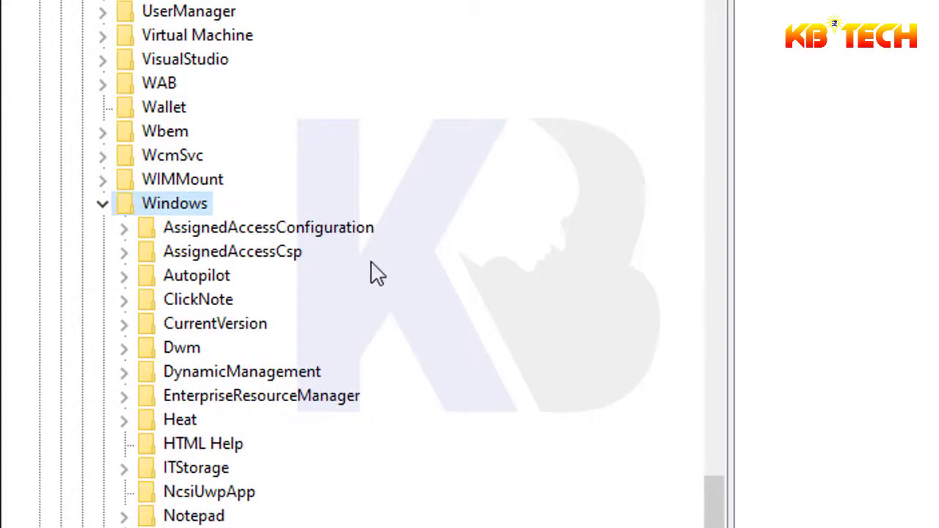
Expand CurrentVersion and its Policies key within the Windows key, and select the System key there
left_click(192, 328)
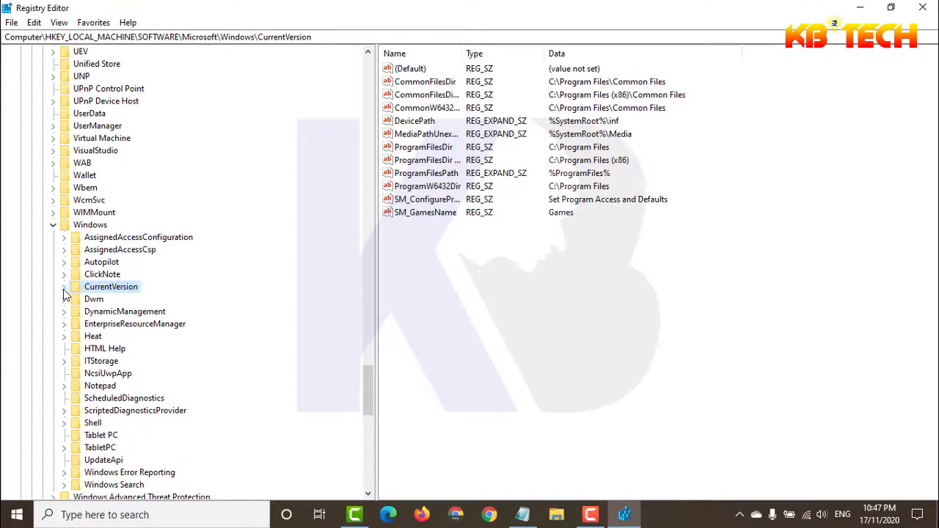
left_click(64, 288)
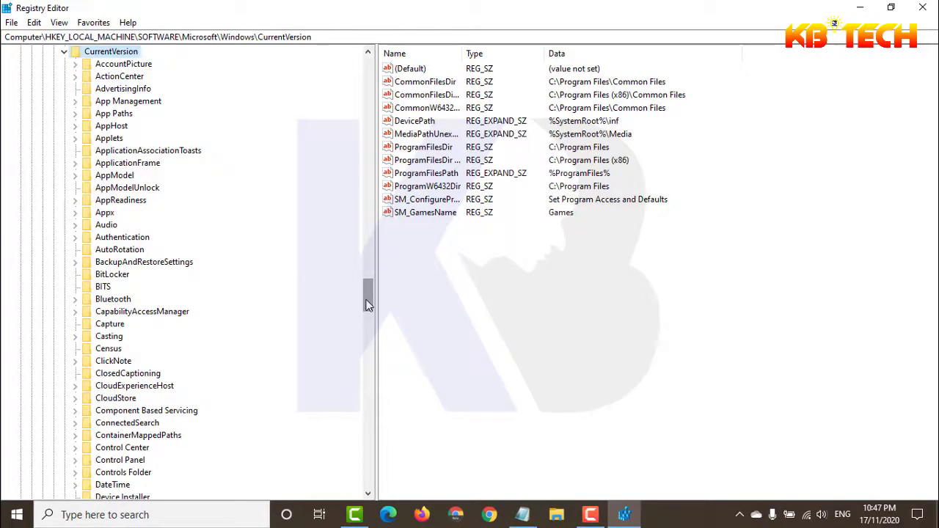
scroll(184, 302, "down", 3)
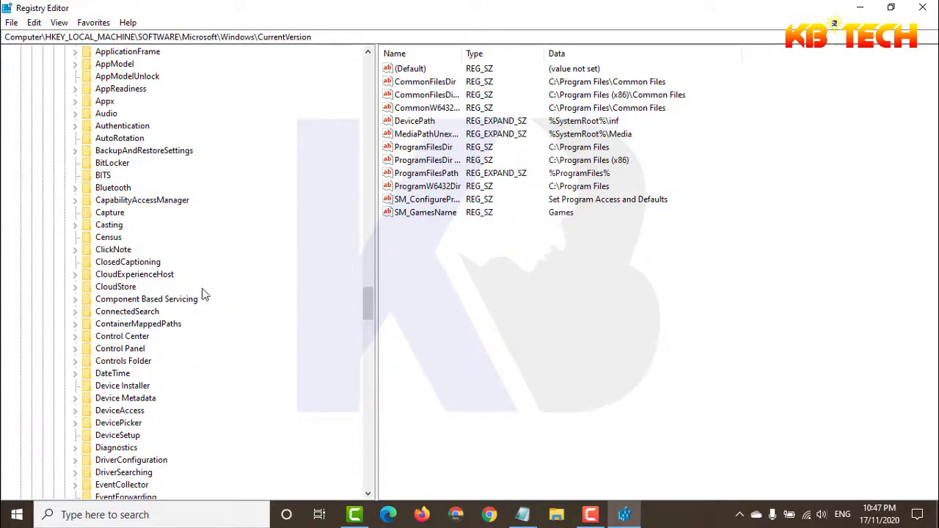
left_click_drag(367, 309, 375, 360)
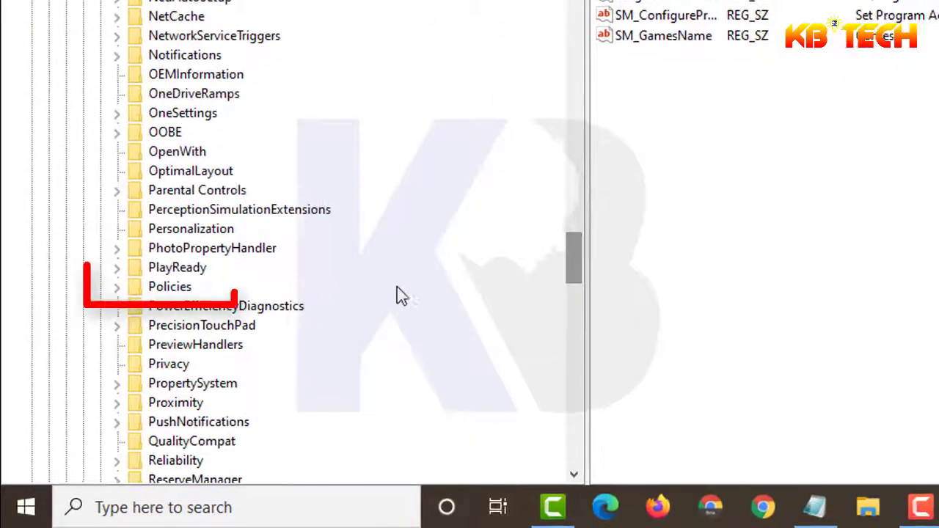
left_click(169, 291)
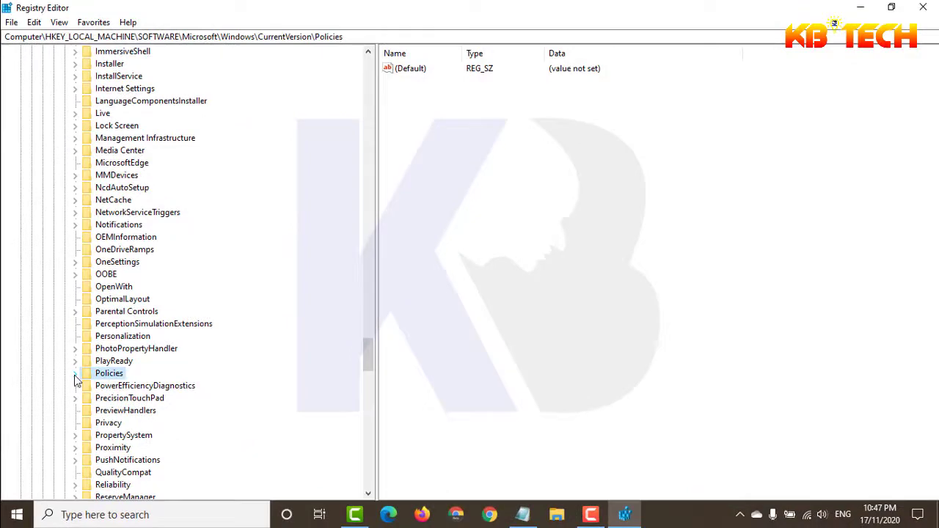
left_click(74, 374)
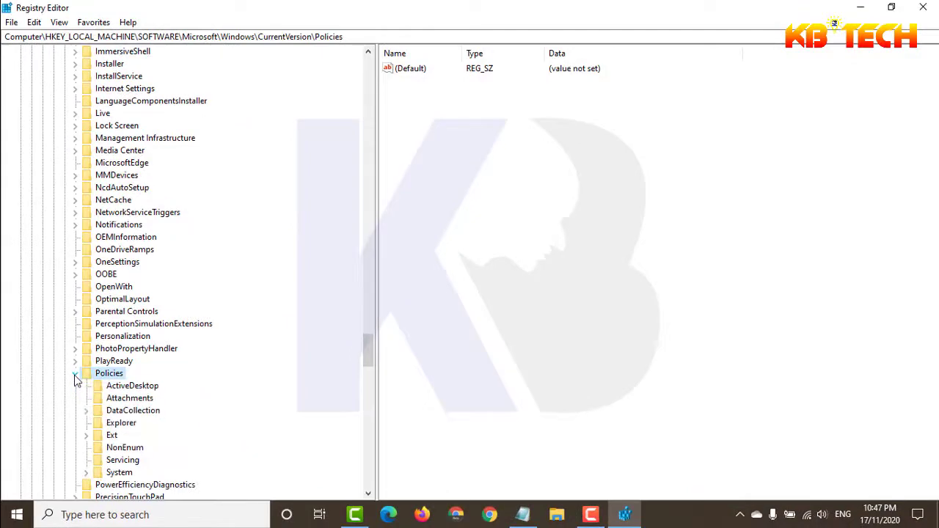
left_click_drag(371, 355, 372, 370)
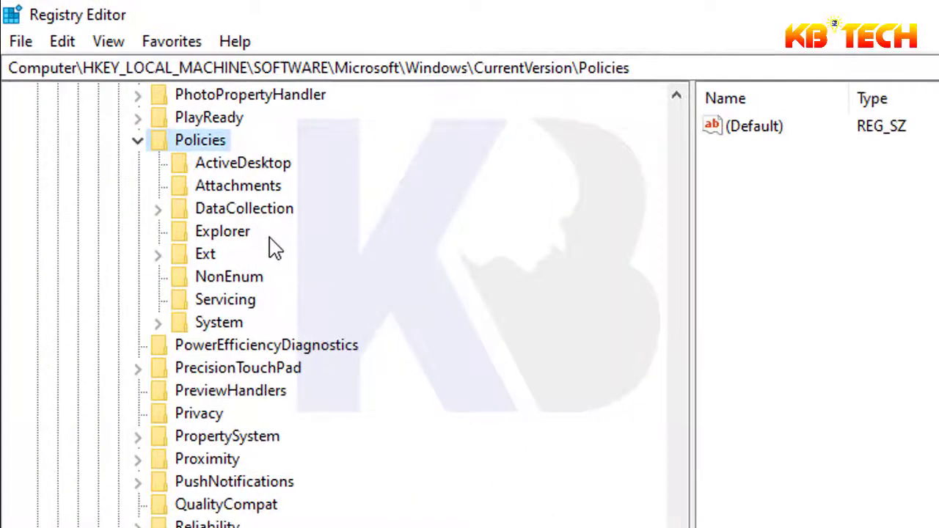
left_click(220, 327)
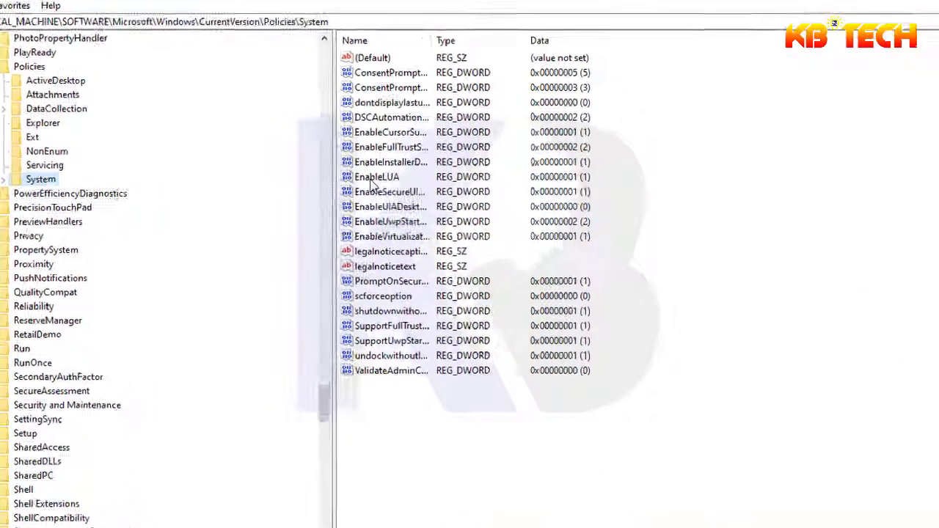
Set the value data of the EnableLUA DWORD in the System key to 0, and close Registry Editor
left_click(383, 181)
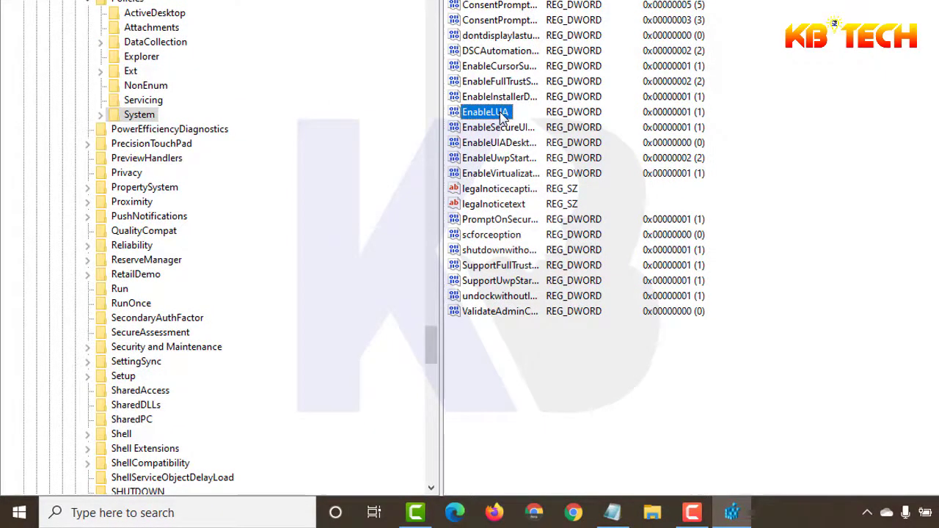
double_click(502, 117)
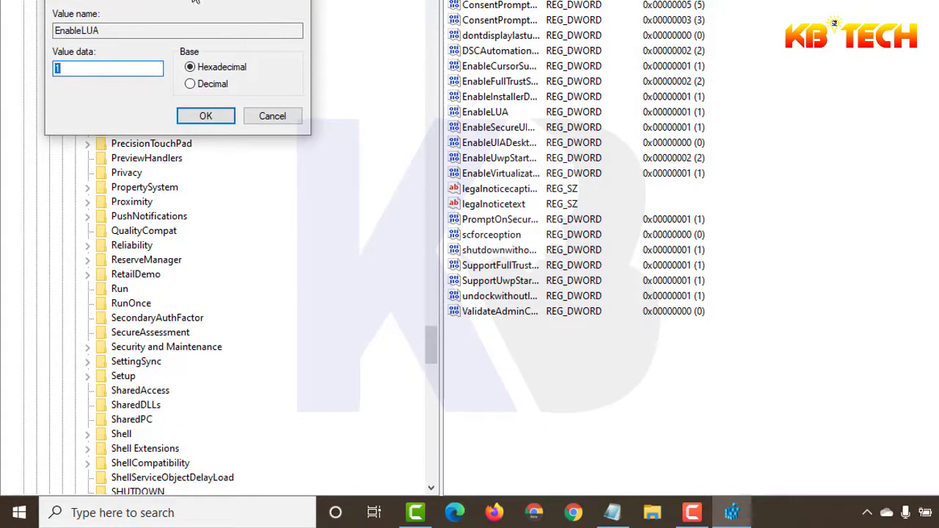
left_click_drag(195, 1, 400, 113)
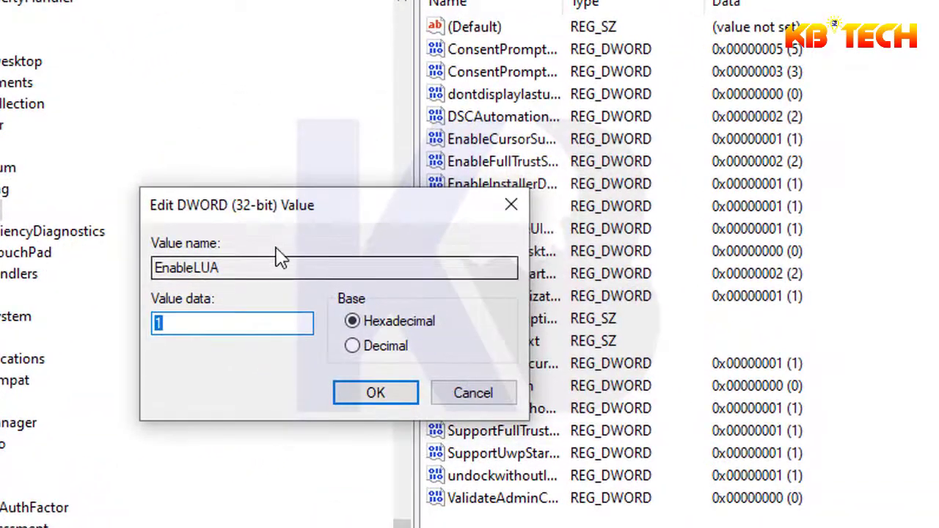
left_click(203, 323)
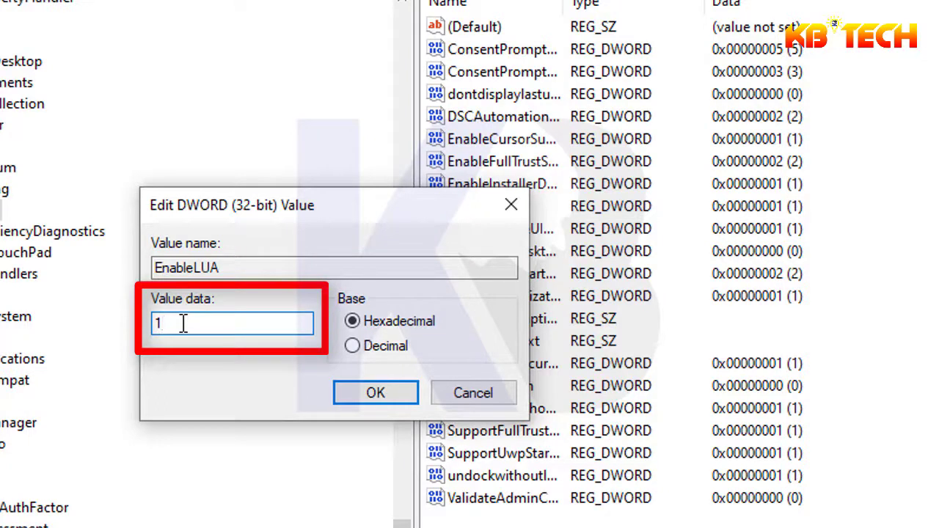
key("ctrl+a")
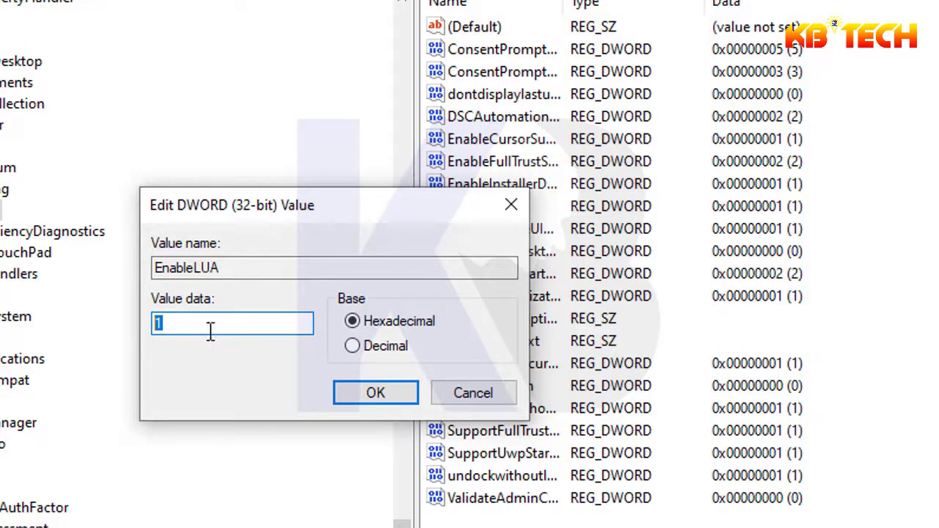
type("0")
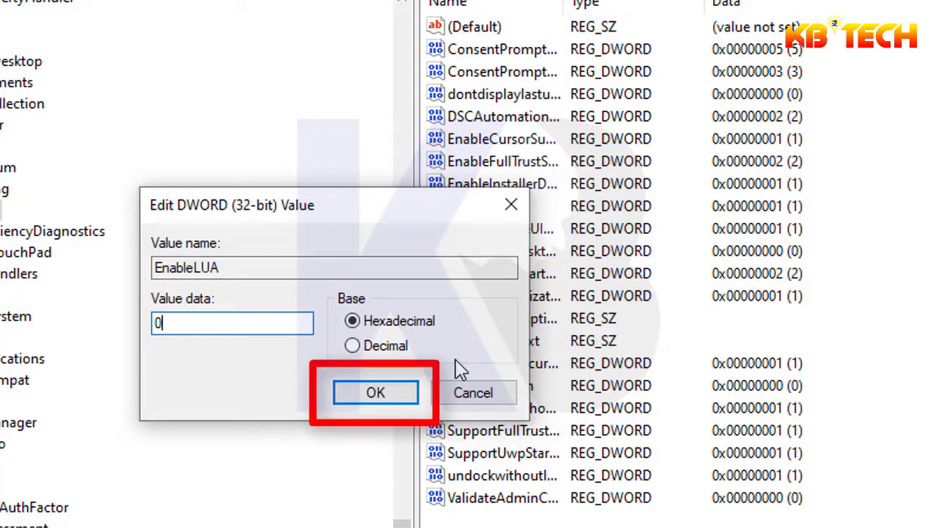
left_click(389, 398)
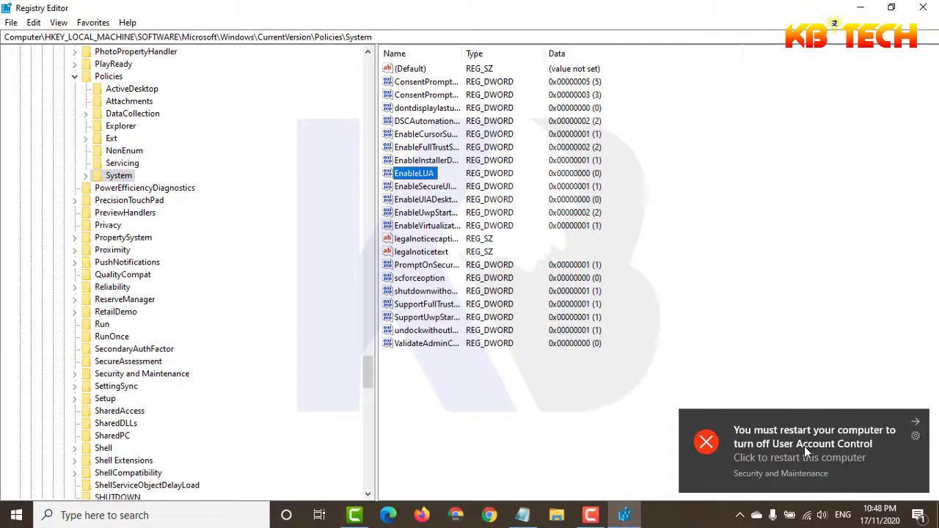
left_click(923, 8)
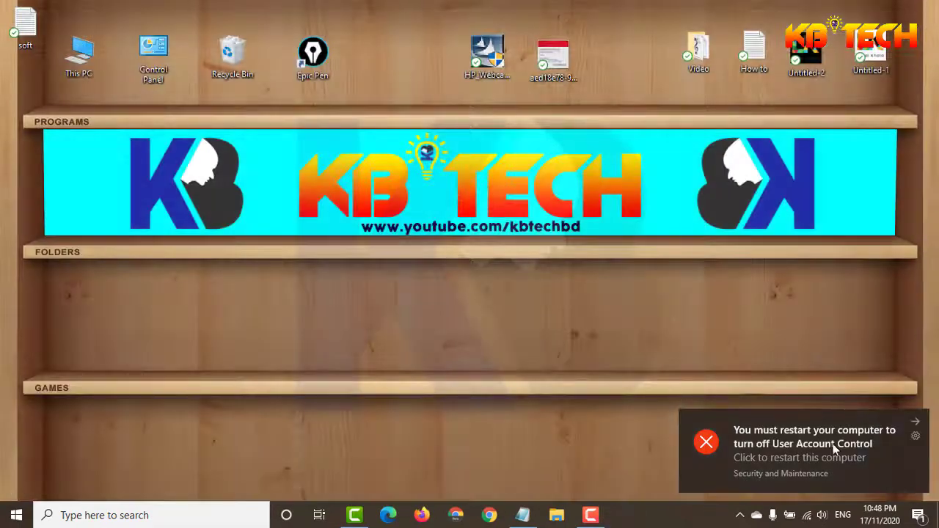